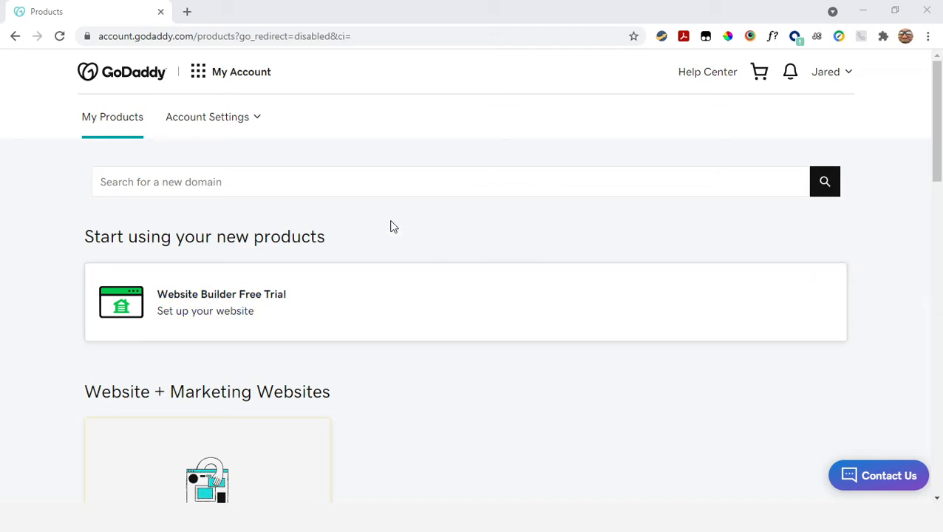
# - Open DNS management for the domain listed under All Products and Services
pyautogui.scroll(-5, 392, 226)
pyautogui.scroll(-6, 392, 226)
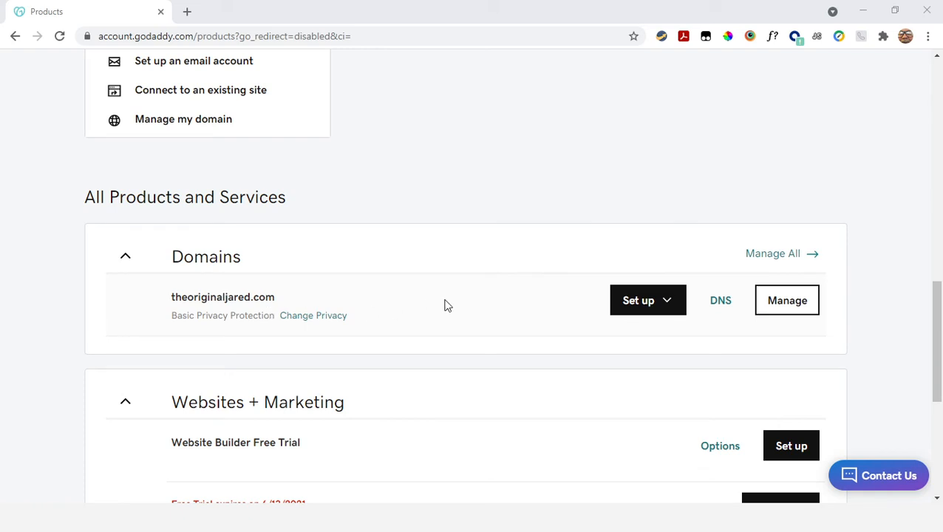
pyautogui.click(720, 301)
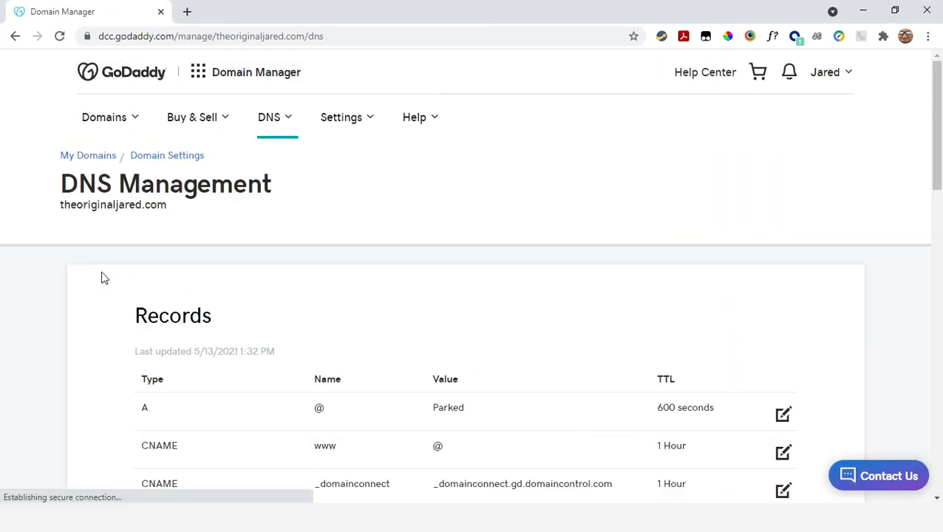
# - Start changing the domain's default nameservers and choose to enter custom nameservers (advanced)
pyautogui.scroll(-1, 86, 265)
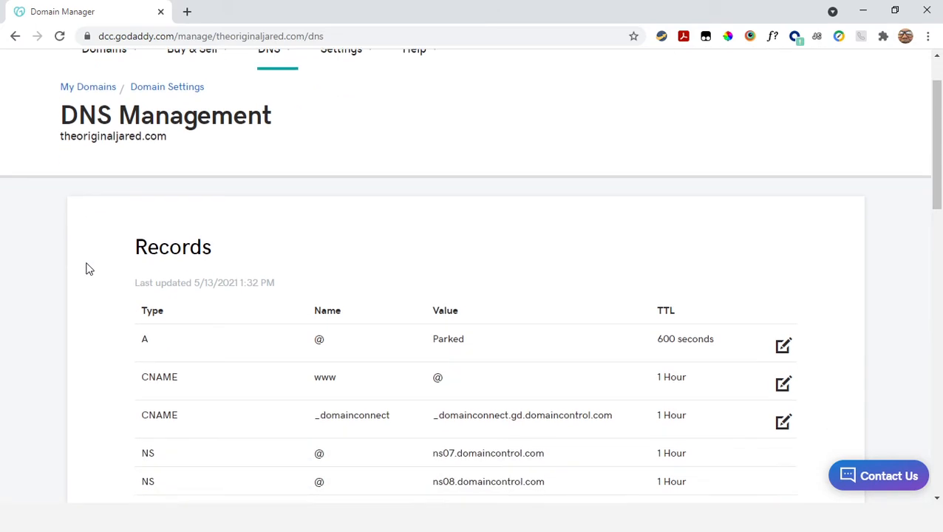
pyautogui.scroll(-1, 87, 269)
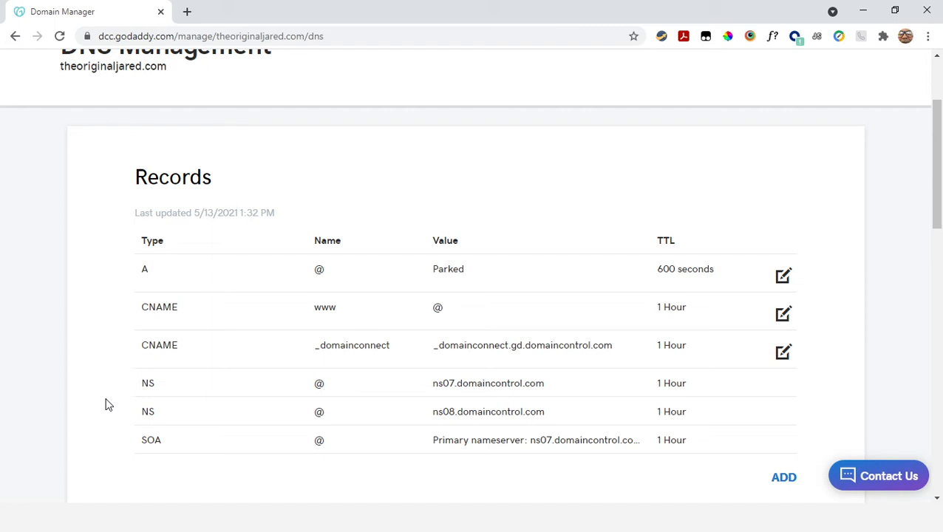
pyautogui.scroll(-1, 108, 349)
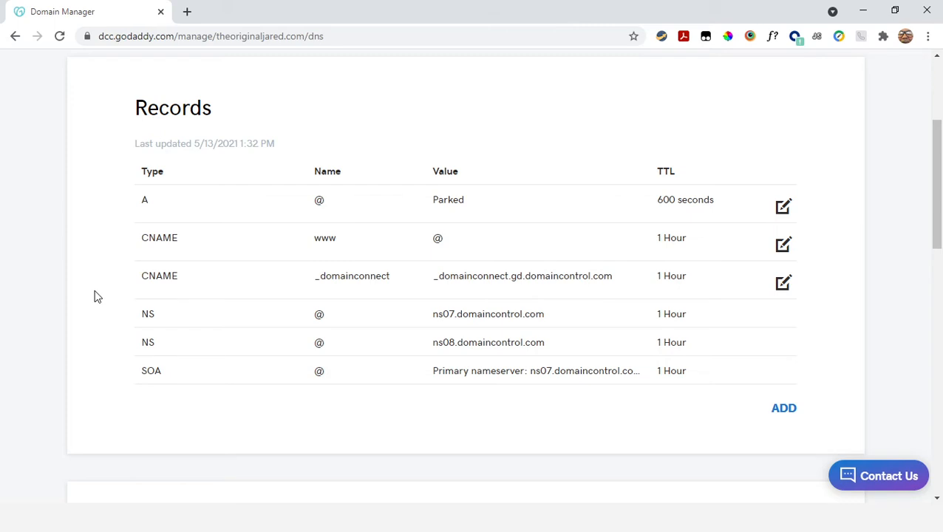
pyautogui.scroll(-3, 86, 263)
pyautogui.scroll(-2, 85, 268)
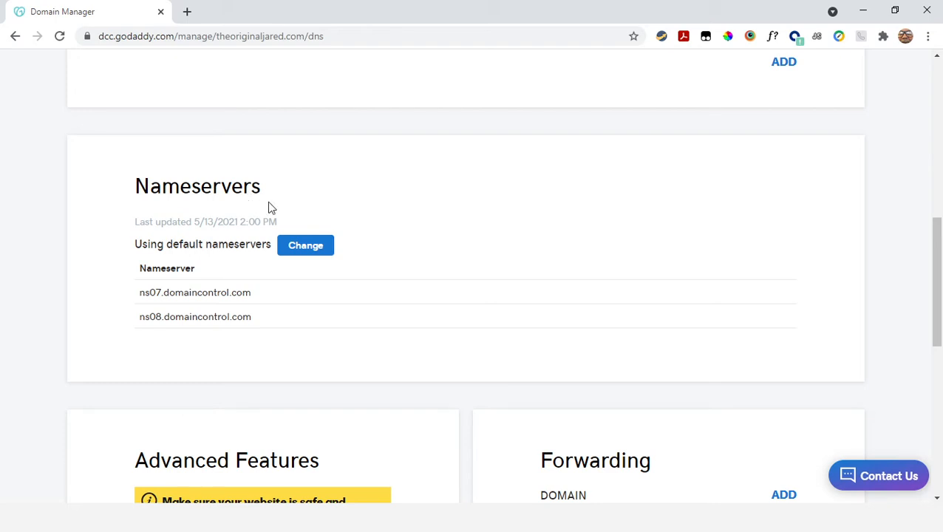
pyautogui.click(306, 246)
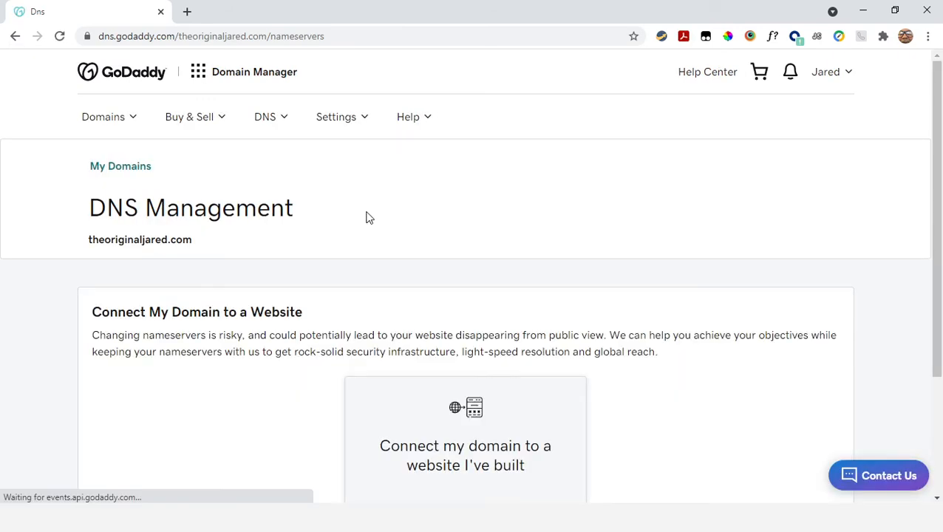
pyautogui.scroll(-3, 373, 203)
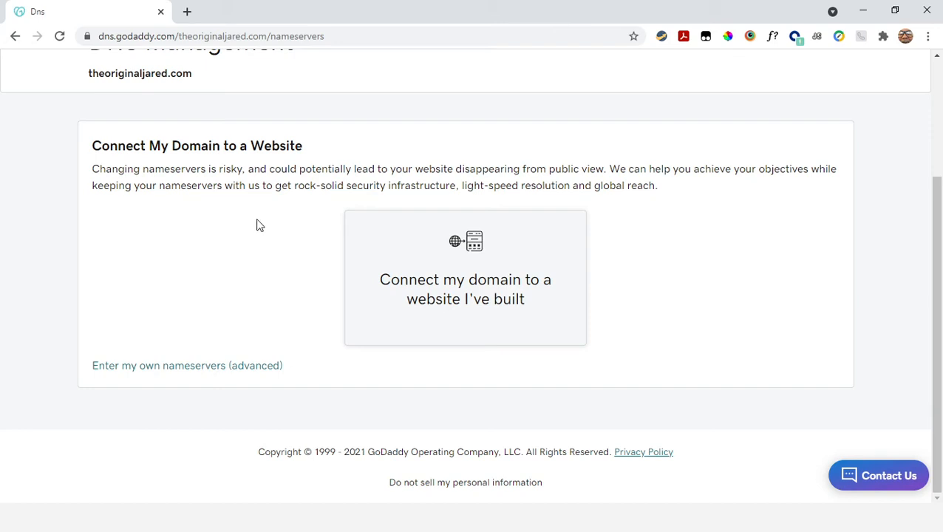
pyautogui.click(201, 367)
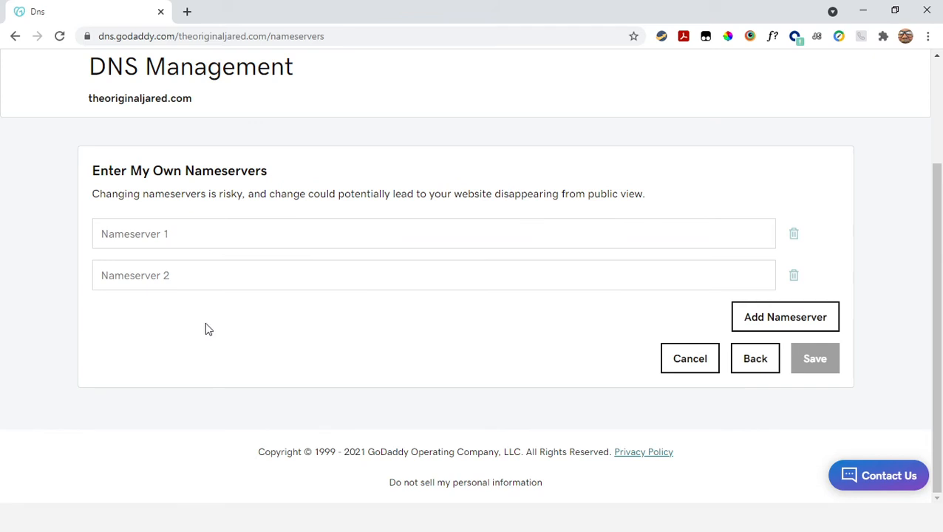
# - Enter ns1.volusion.com as Nameserver 1 and ns2.volusion.com as Nameserver 2
pyautogui.click(182, 232)
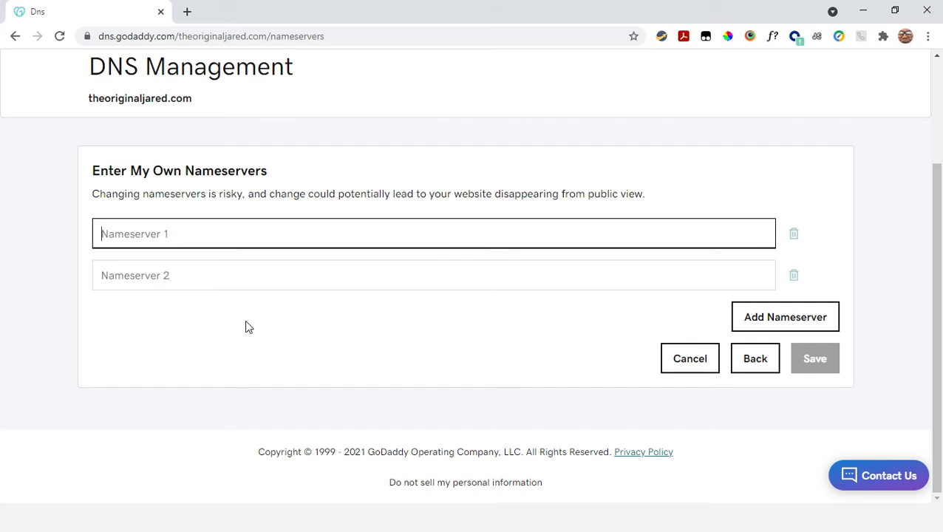
pyautogui.write('ns1.volusion.com')
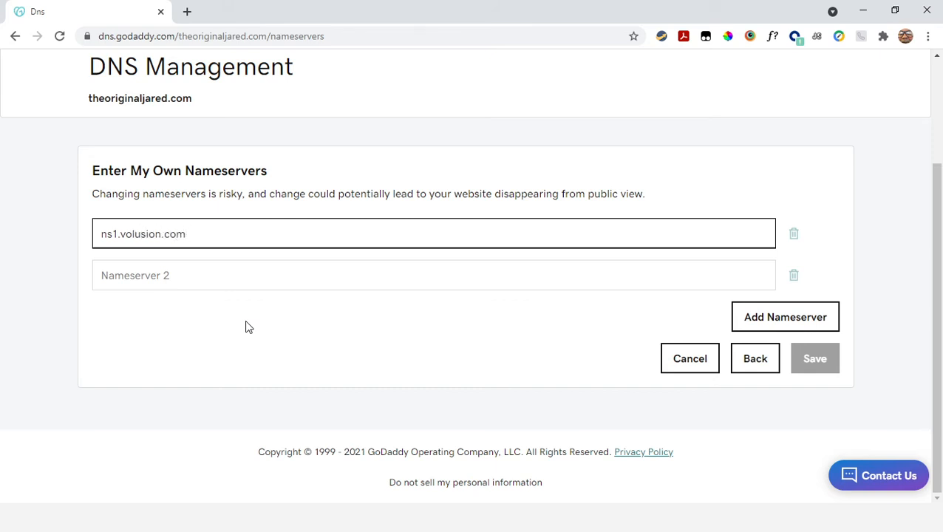
pyautogui.click(251, 274)
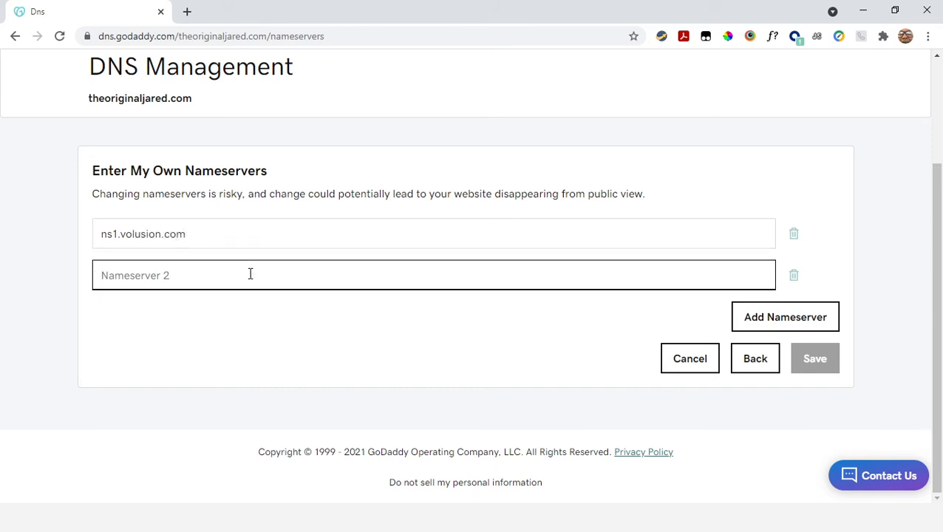
pyautogui.write('ns2.')
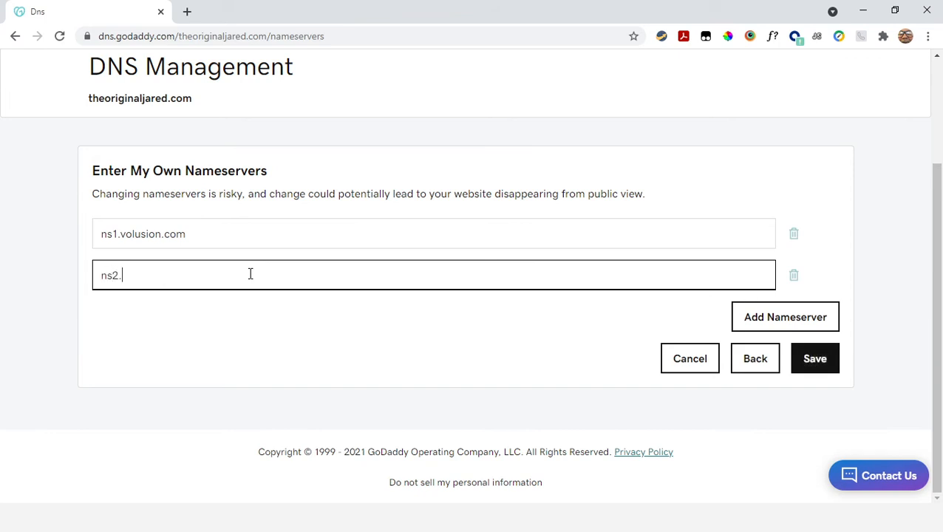
pyautogui.write('volusion.com')
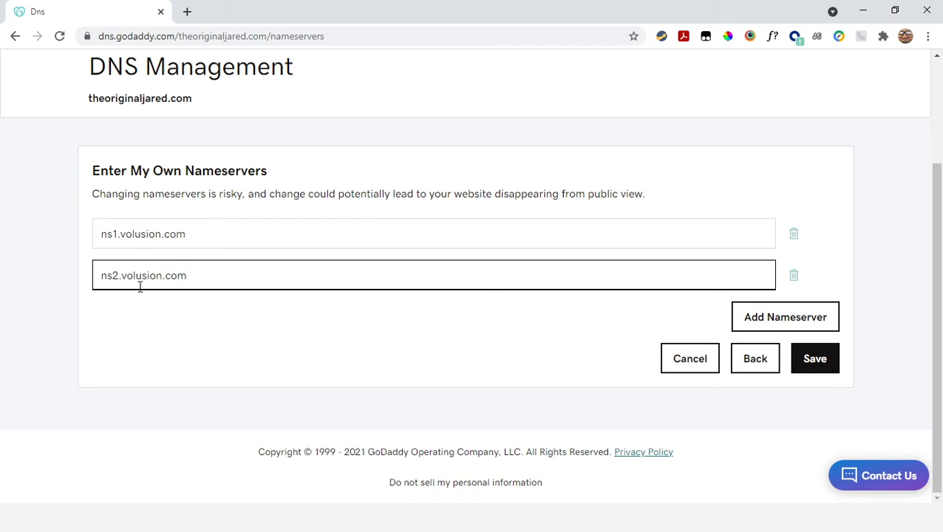
# - Save the custom nameservers and consent to the nameserver update for the domain
pyautogui.click(810, 369)
pyautogui.click(815, 361)
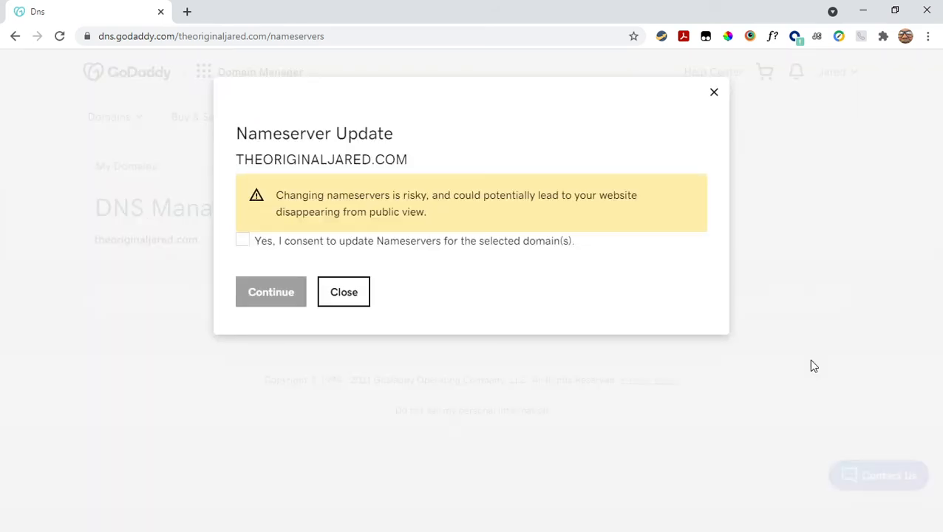
pyautogui.click(244, 242)
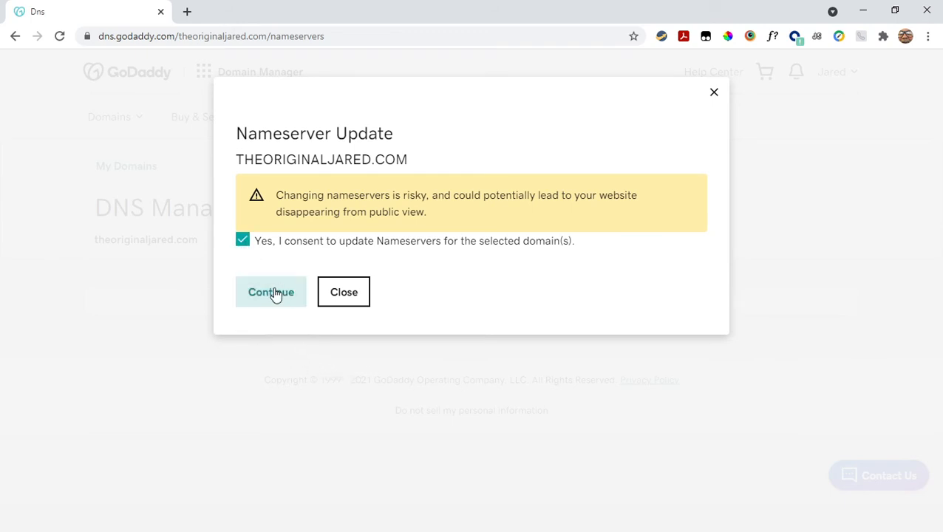
pyautogui.click(272, 299)
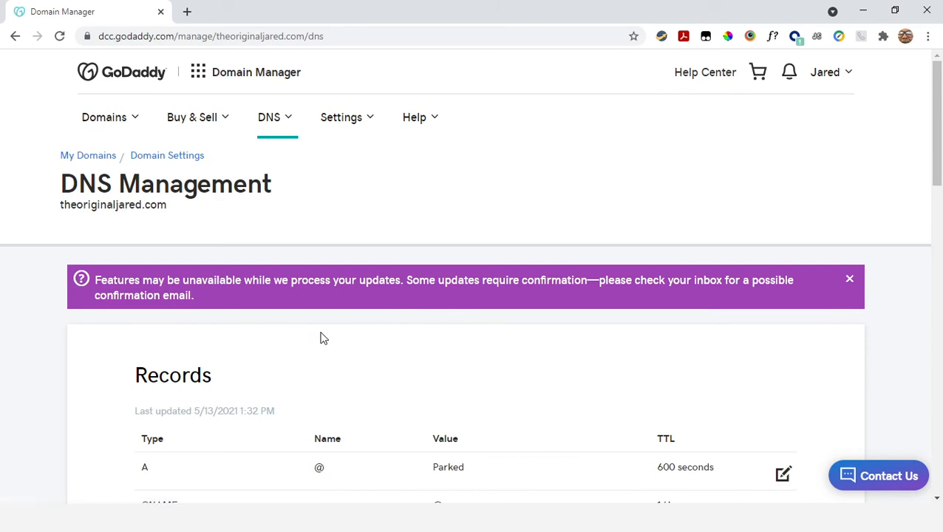
# - Look over the domain's DNS records and go to its Domain Settings page
pyautogui.scroll(-4, 332, 341)
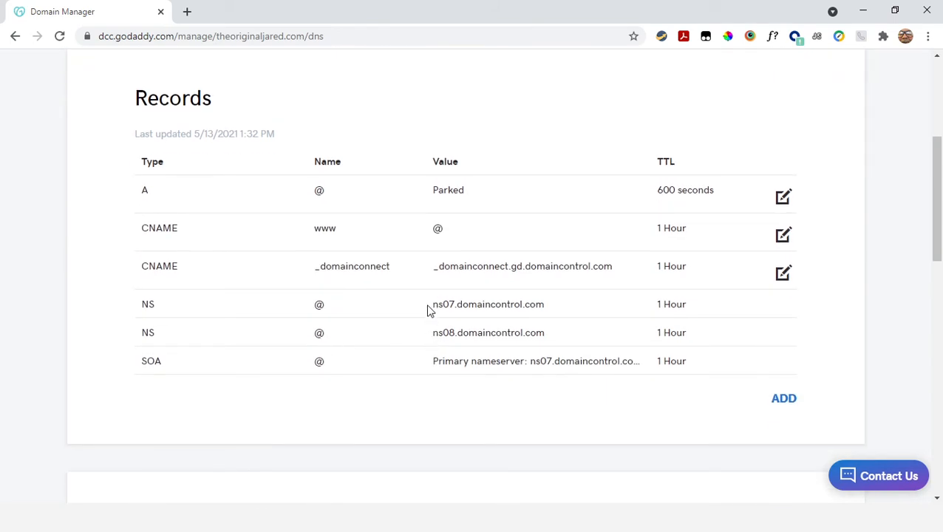
pyautogui.scroll(4, 397, 339)
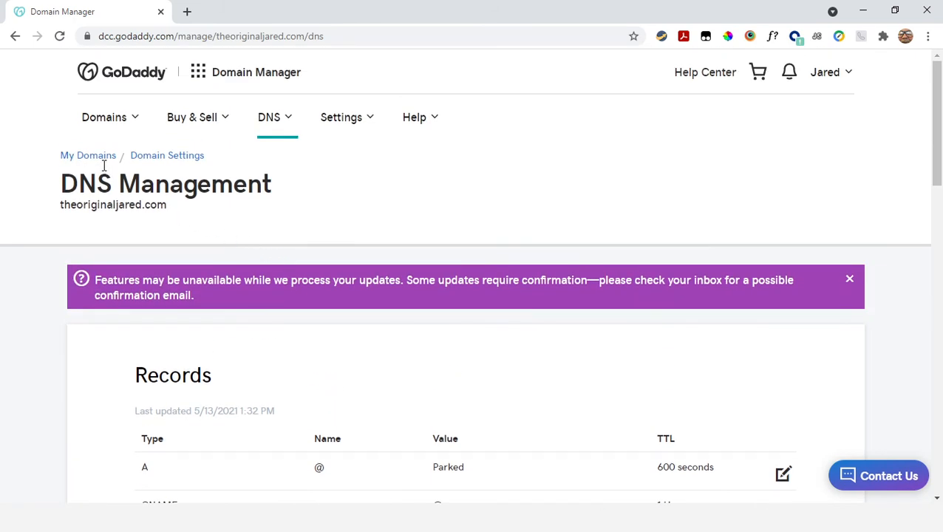
pyautogui.click(153, 162)
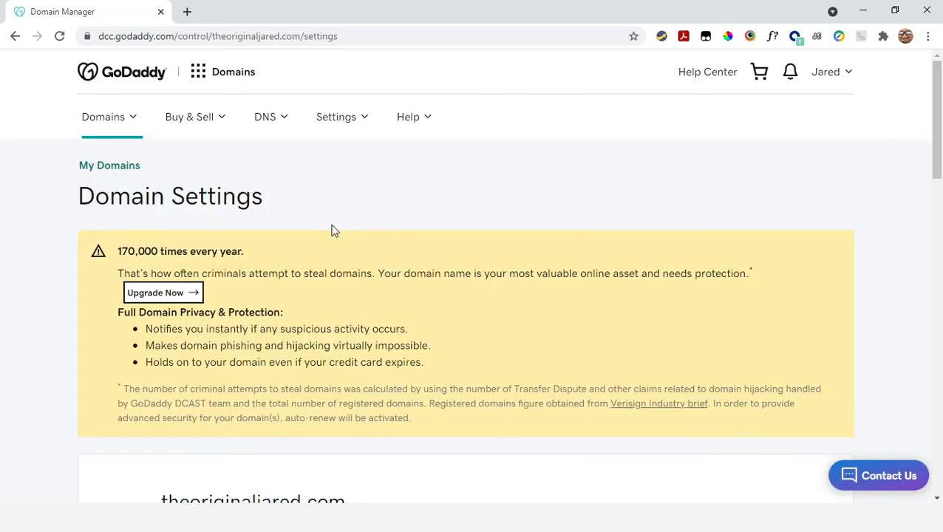
# - Reopen DNS management from the domain's additional settings and check the Nameservers section
pyautogui.scroll(-3, 332, 230)
pyautogui.scroll(-3, 332, 230)
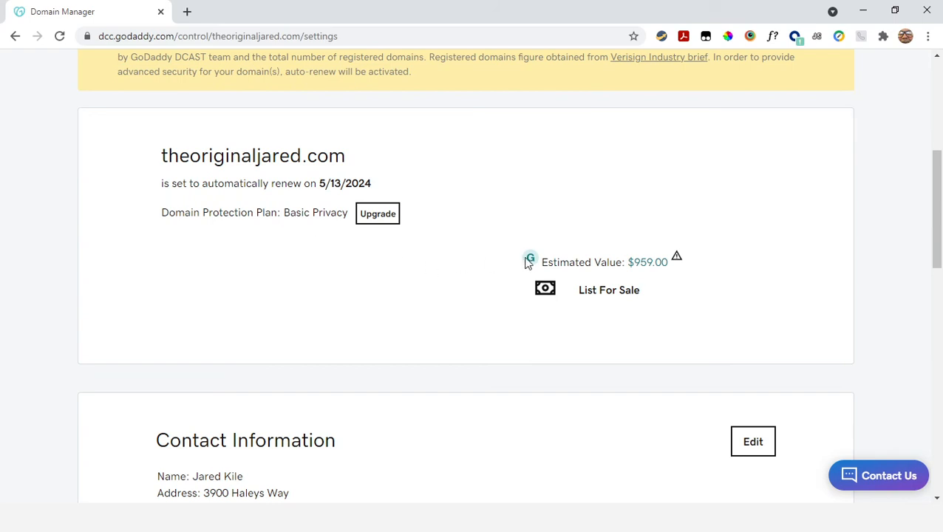
pyautogui.scroll(-8, 506, 259)
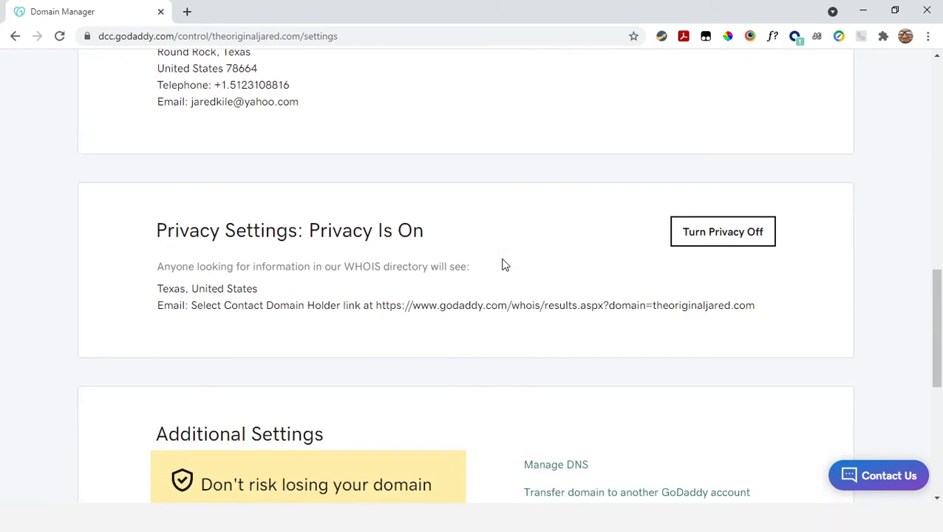
pyautogui.scroll(-1, 498, 269)
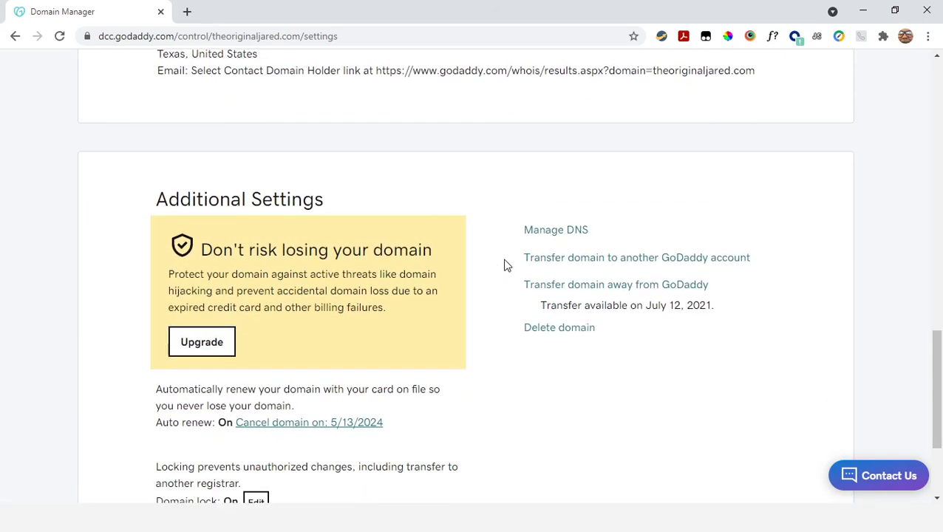
pyautogui.click(551, 233)
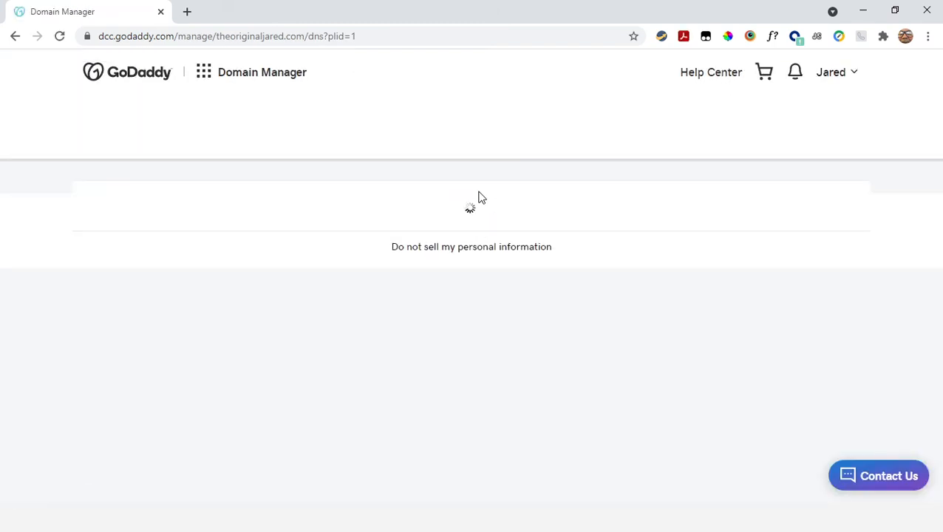
pyautogui.scroll(-2, 358, 214)
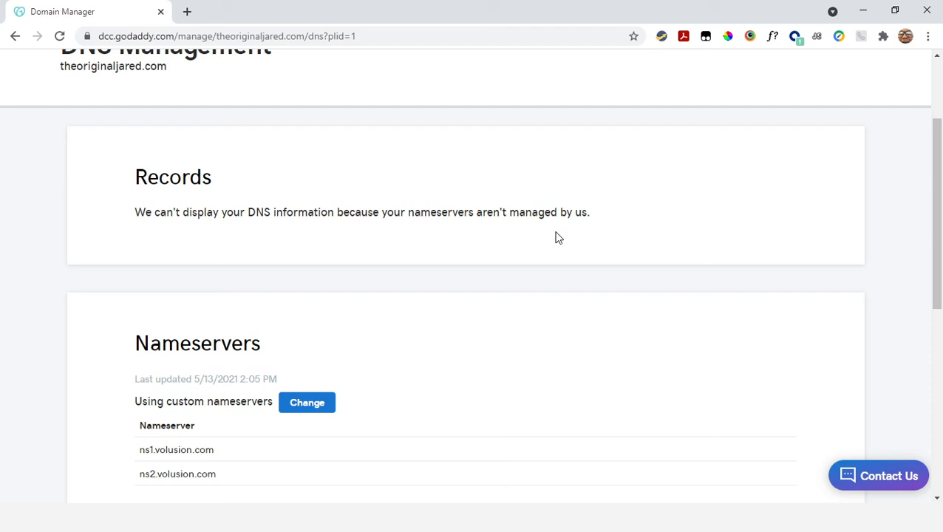
pyautogui.scroll(-3, 506, 219)
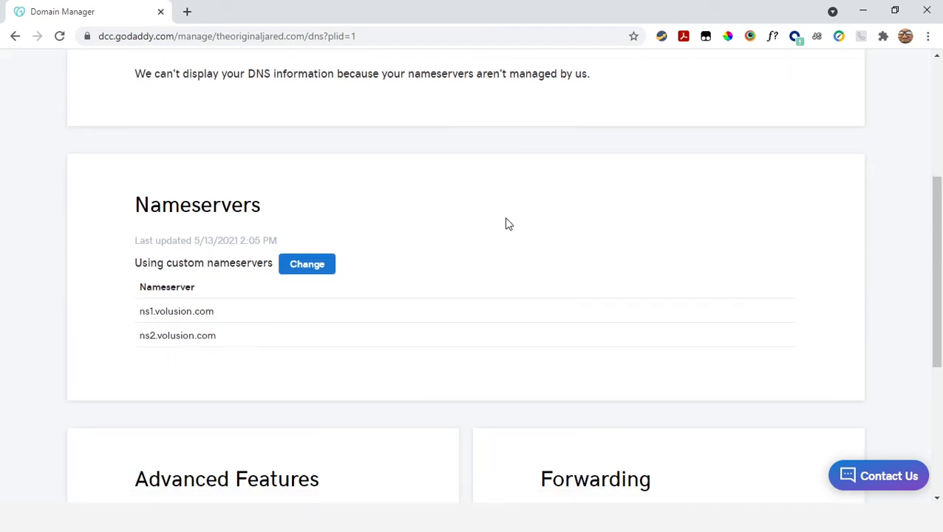